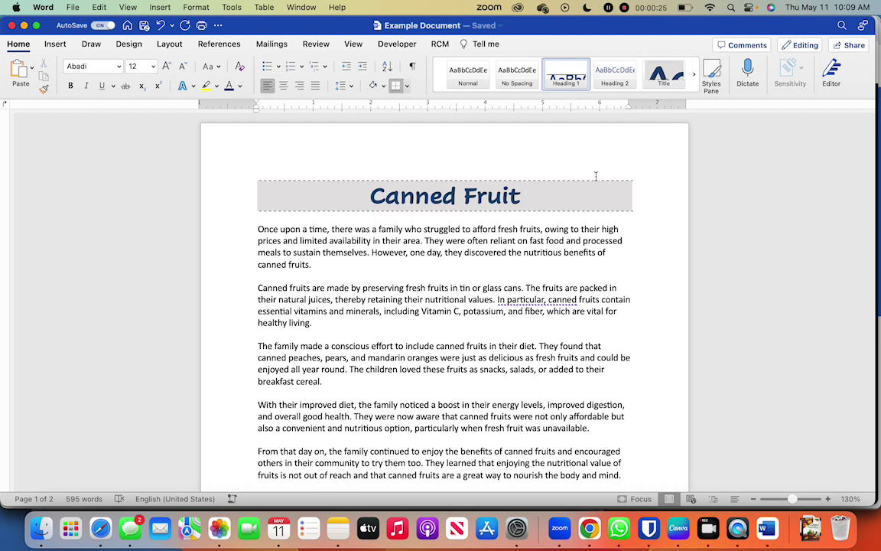
# - Set the document's page margins to the Narrow preset, 0.5" on every side
pyautogui.click(368, 196)
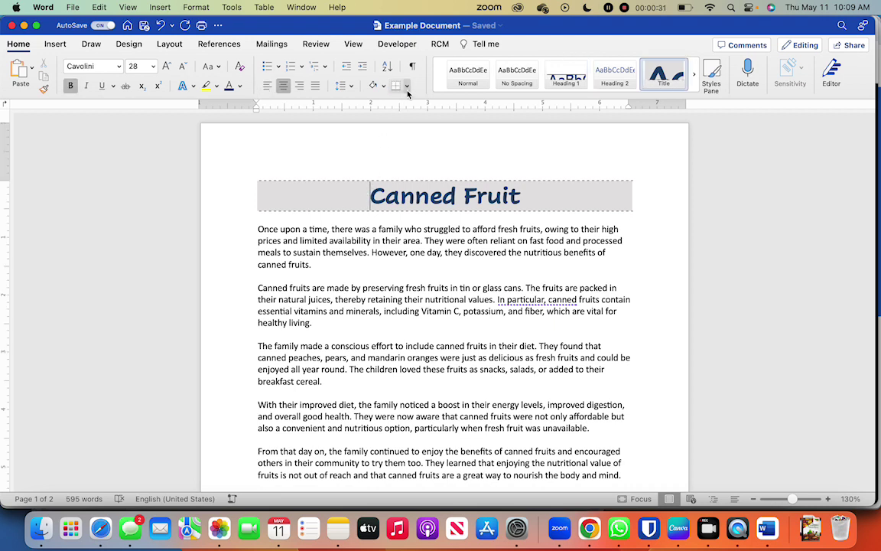
pyautogui.click(169, 46)
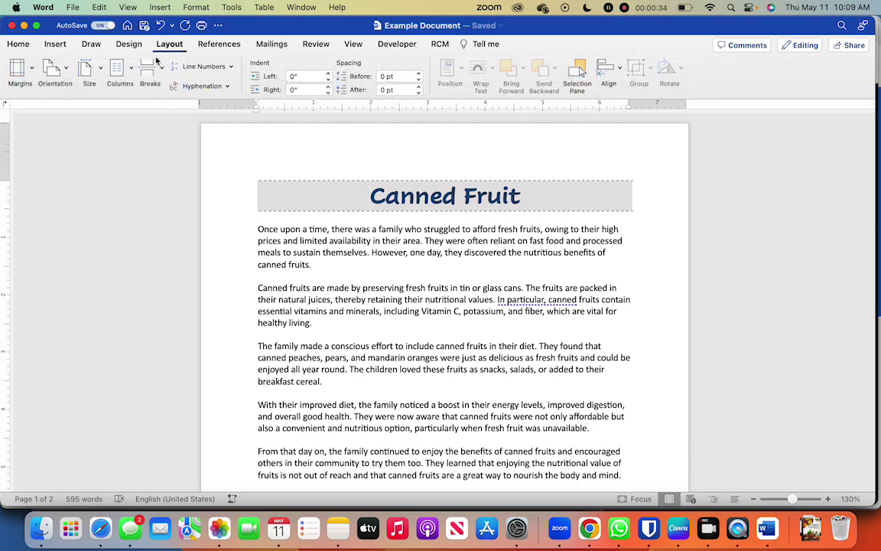
pyautogui.click(30, 71)
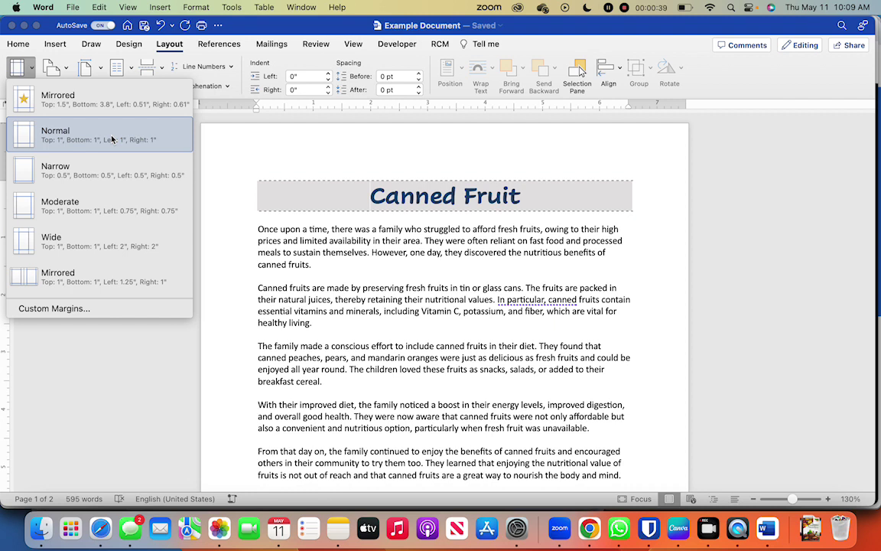
pyautogui.click(133, 179)
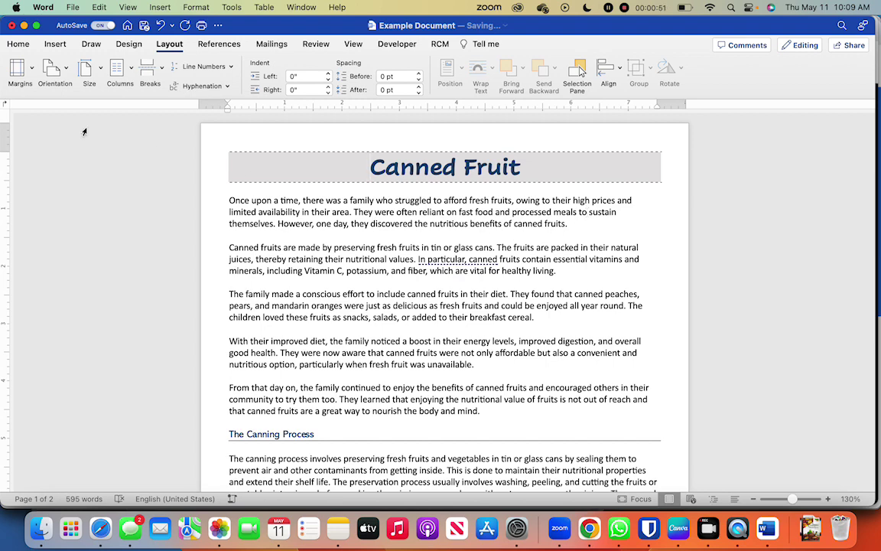
# - Set the page margins back to the Normal preset, 1" on every side
pyautogui.click(31, 71)
pyautogui.click(49, 135)
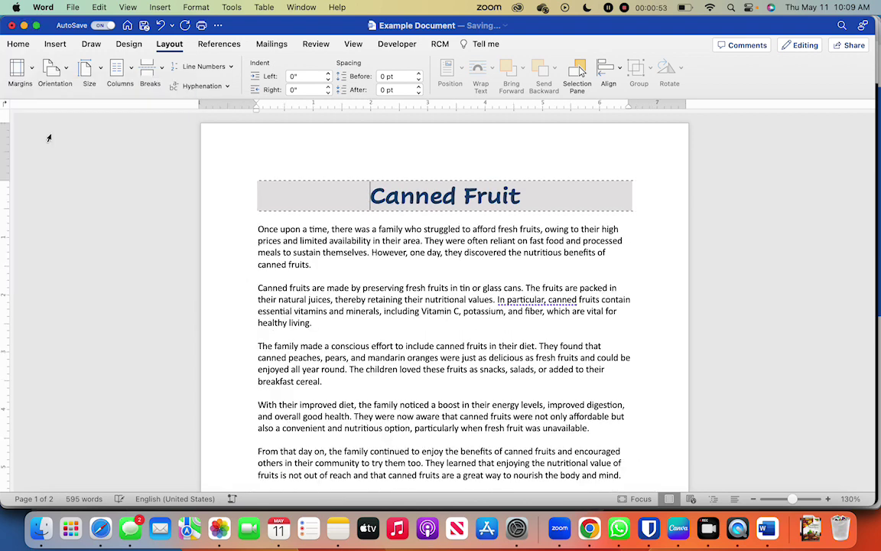
pyautogui.click(20, 70)
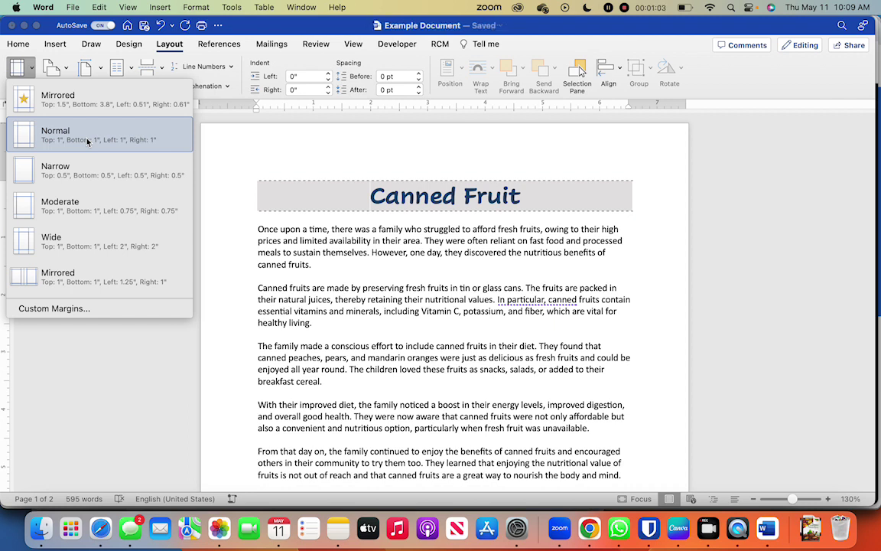
pyautogui.click(87, 141)
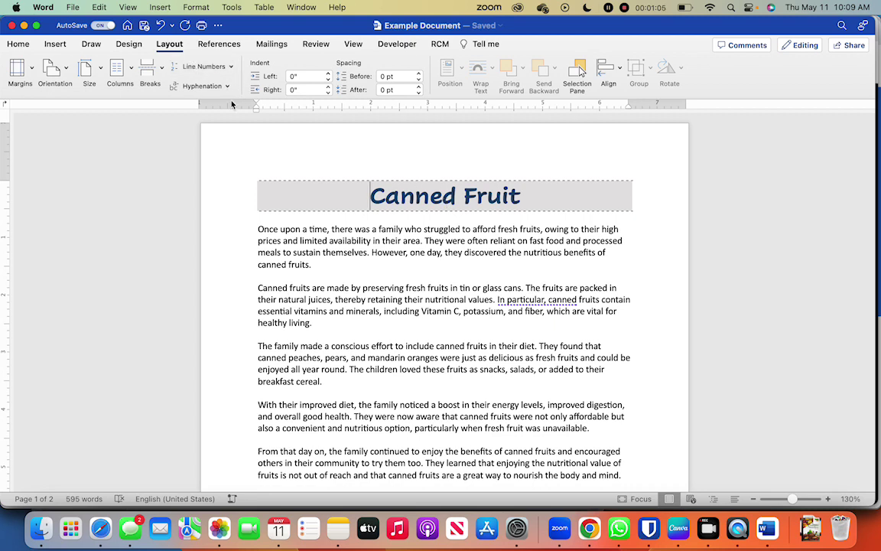
# - Open the Borders and Shading settings for the title and check which apply-to options its paragraph border offers
pyautogui.click(18, 46)
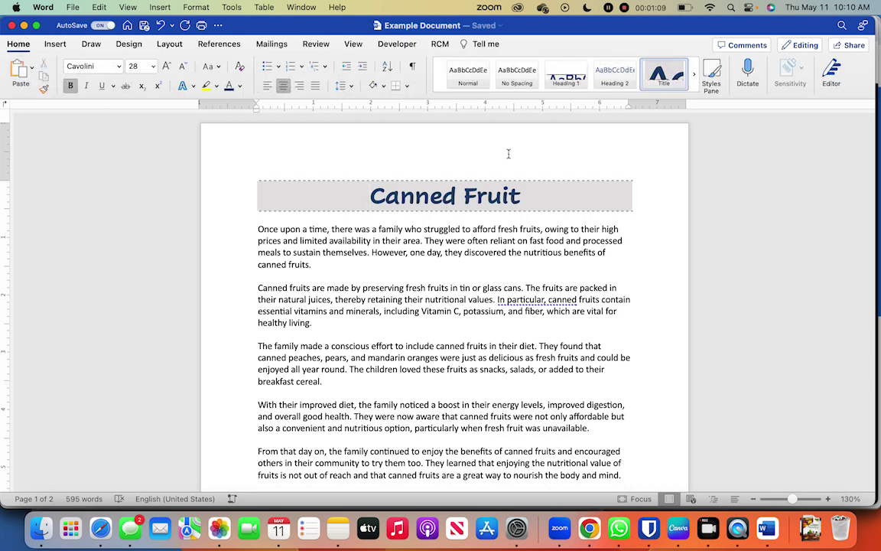
pyautogui.click(407, 86)
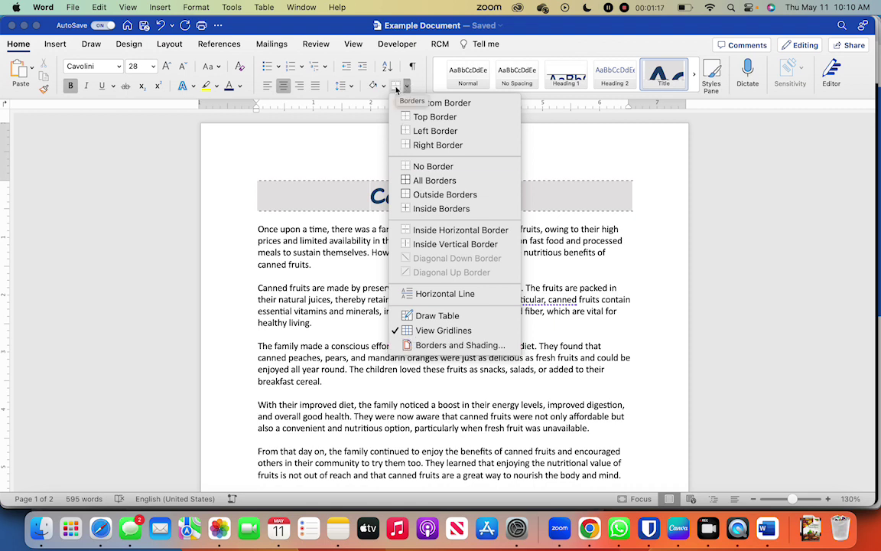
pyautogui.click(461, 345)
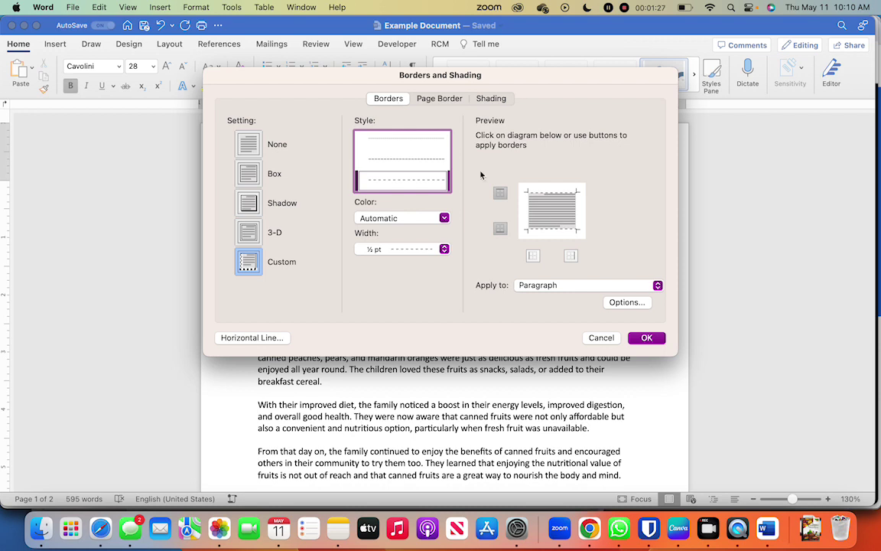
pyautogui.click(584, 289)
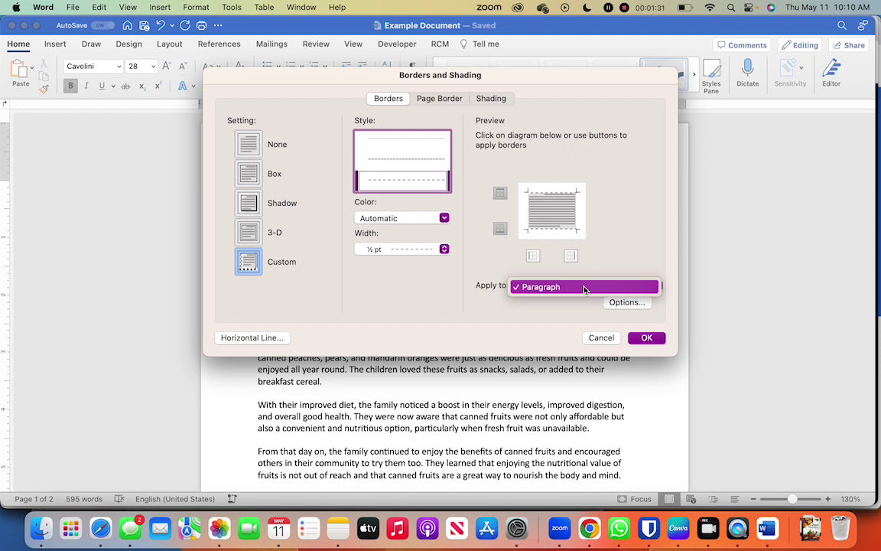
pyautogui.click(584, 289)
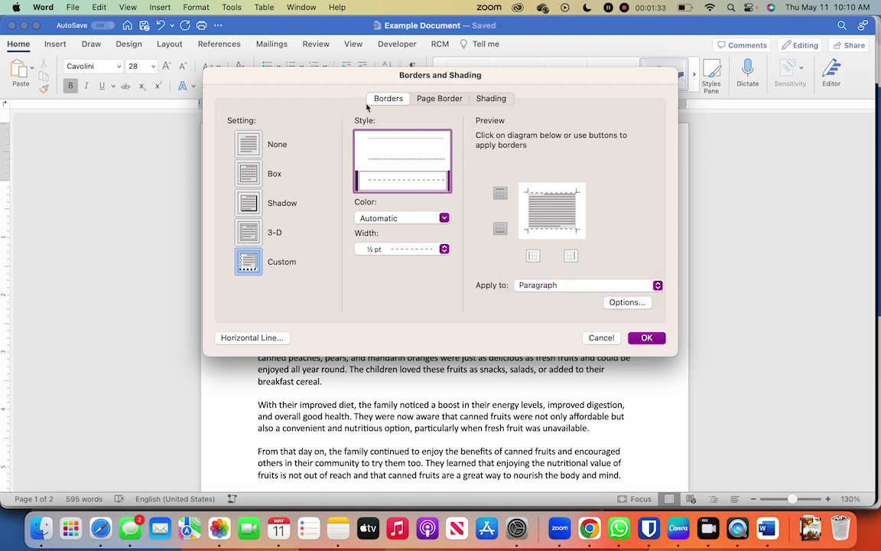
# - Look through the page border line styles and art, and choose the red apple art for the page border
pyautogui.click(448, 100)
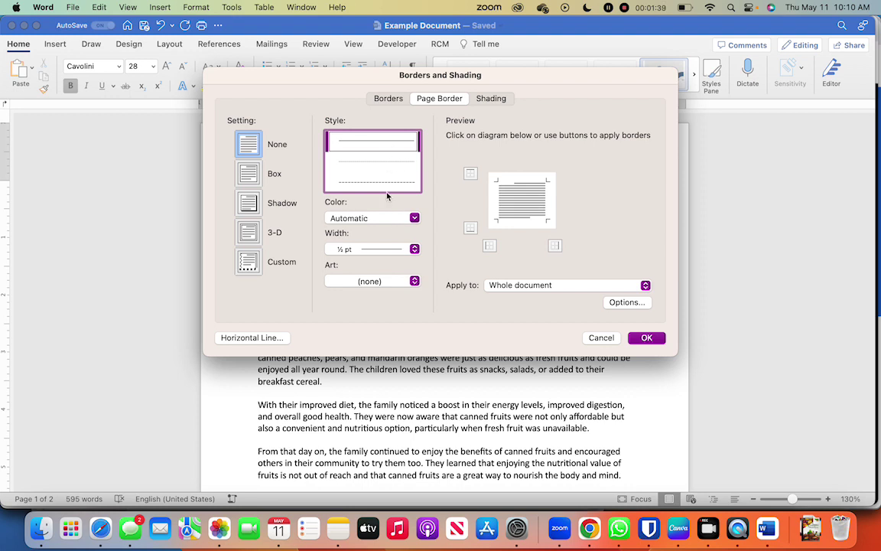
pyautogui.scroll(-3, 363, 164)
pyautogui.scroll(-5, 363, 164)
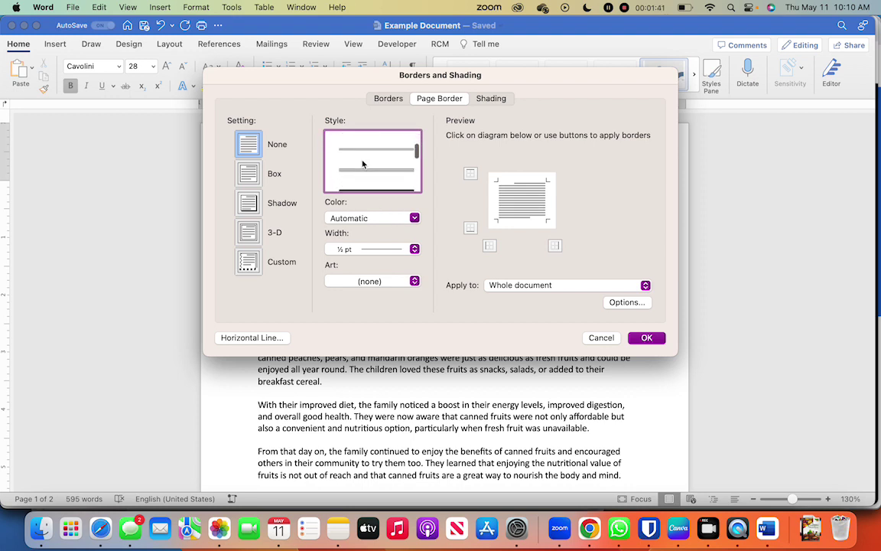
pyautogui.scroll(-4, 363, 164)
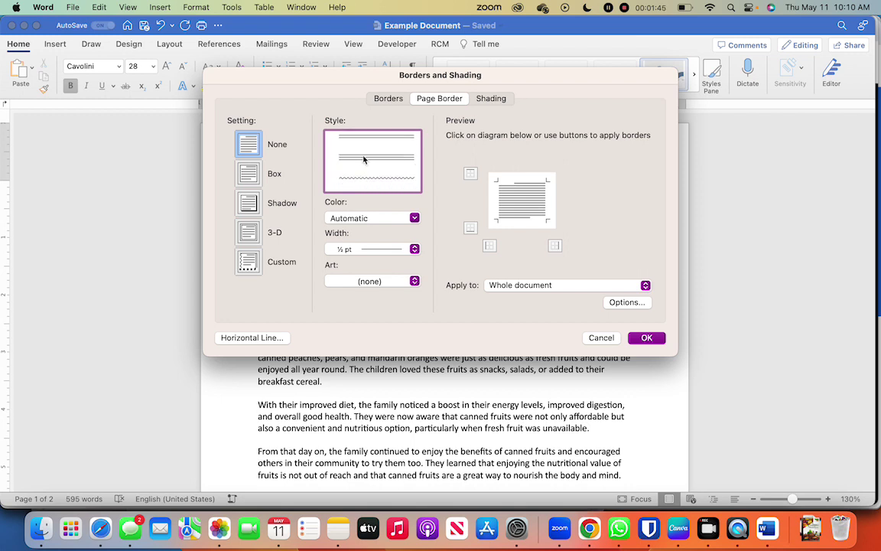
pyautogui.scroll(-5, 364, 159)
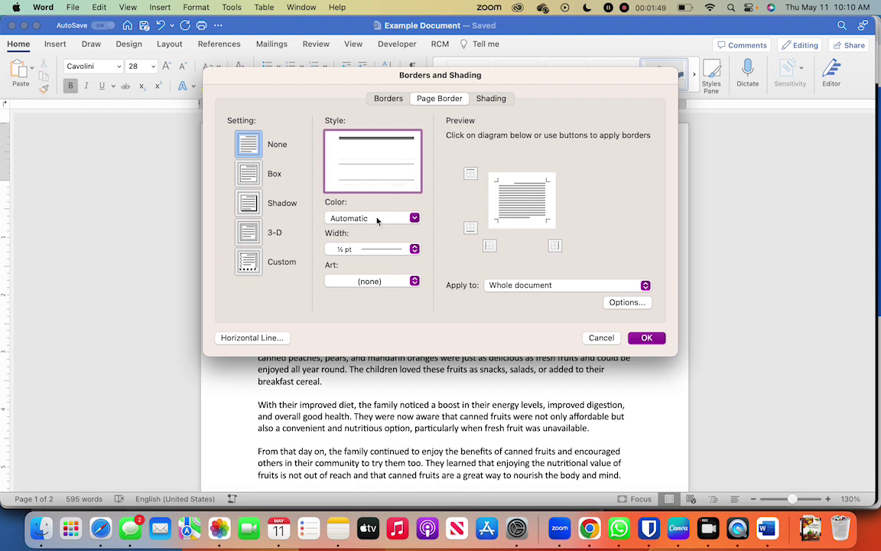
pyautogui.click(367, 281)
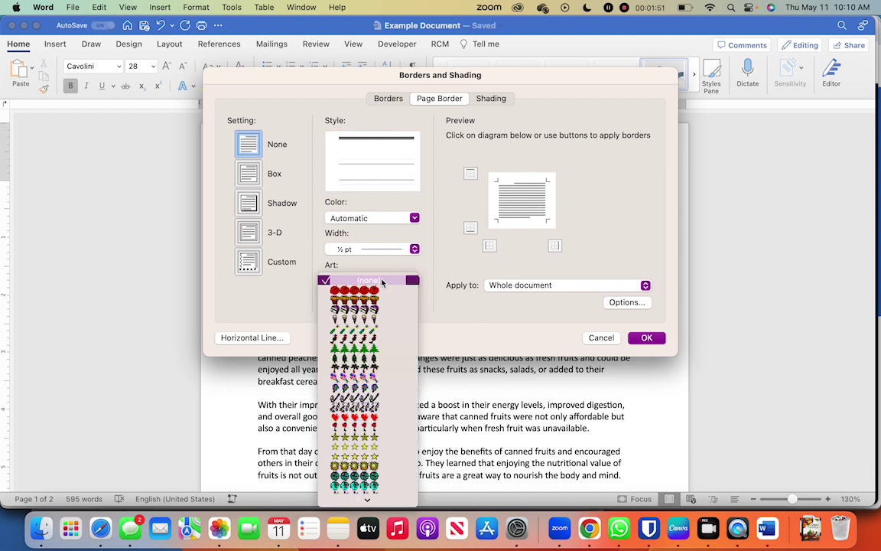
pyautogui.scroll(-8, 397, 423)
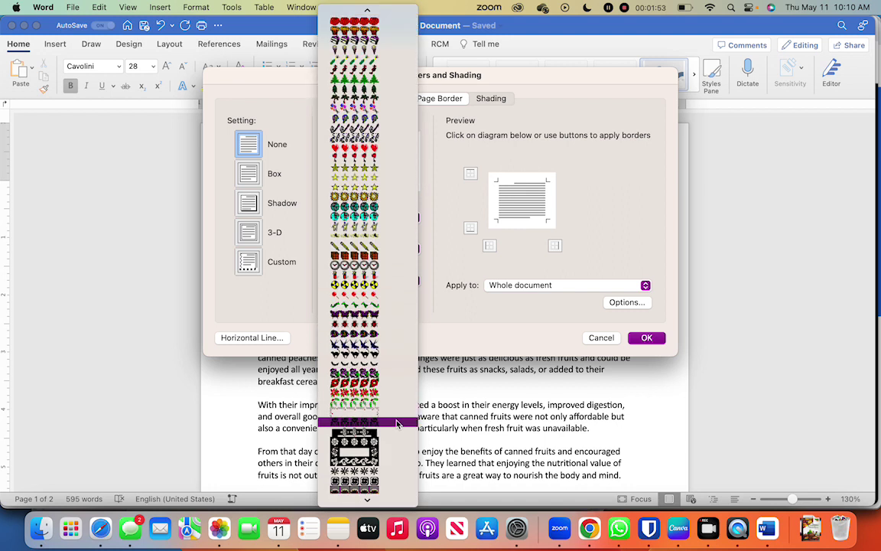
pyautogui.scroll(2, 397, 423)
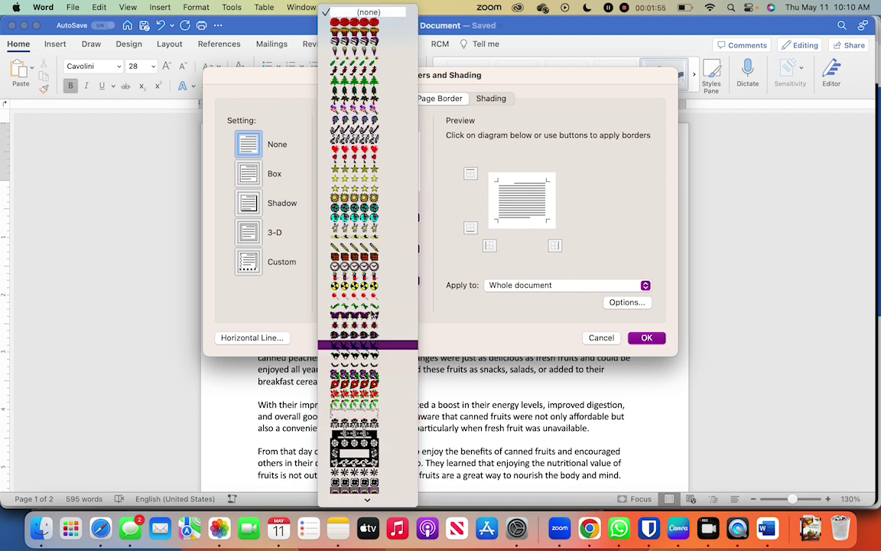
pyautogui.click(361, 29)
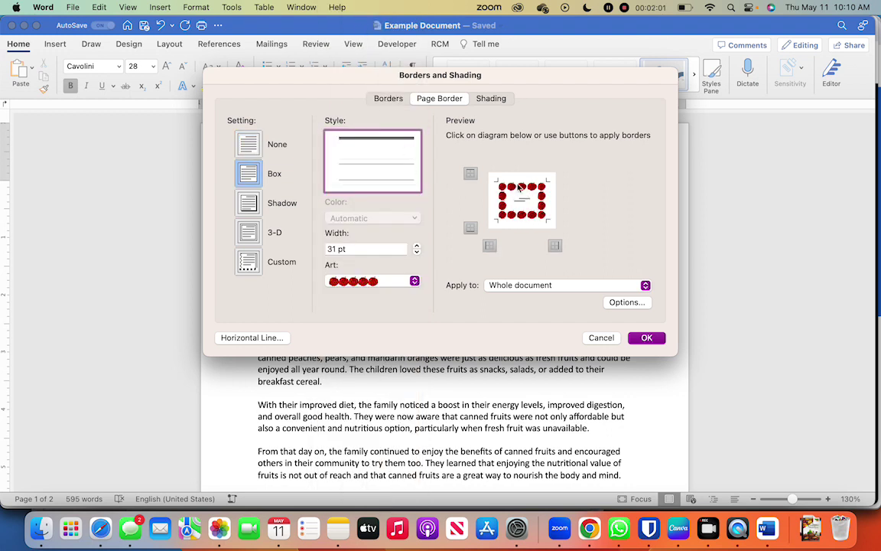
# - Reduce the apple page border's width to 24 pt and apply it to the whole document
pyautogui.click(417, 252)
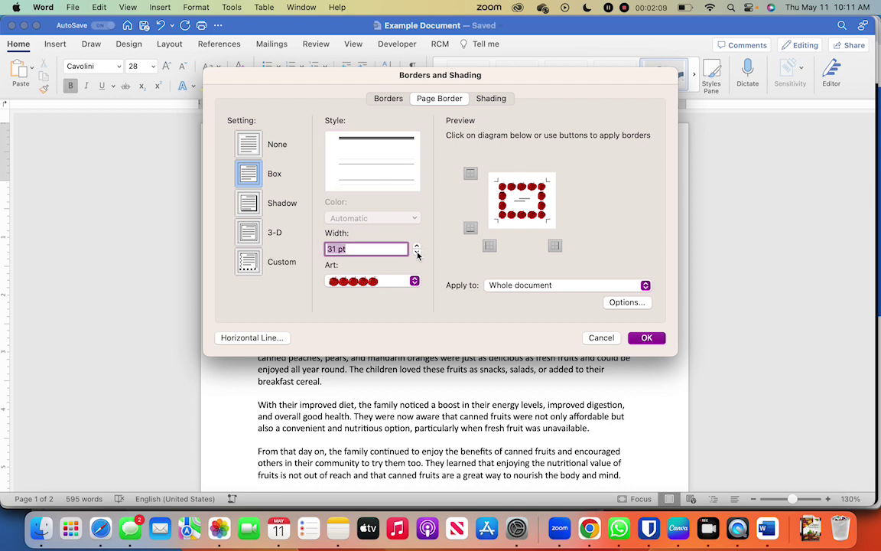
pyautogui.click(417, 252)
pyautogui.click(416, 252)
pyautogui.click(417, 253)
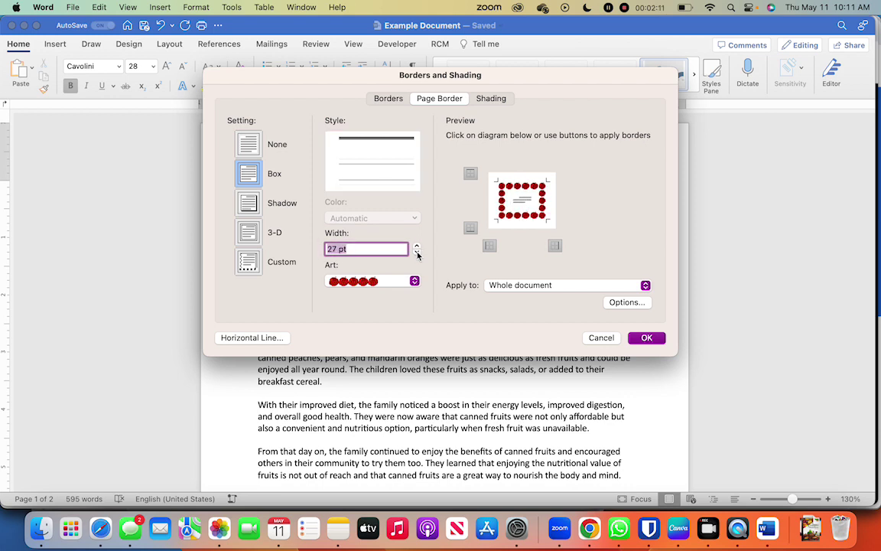
pyautogui.click(417, 253)
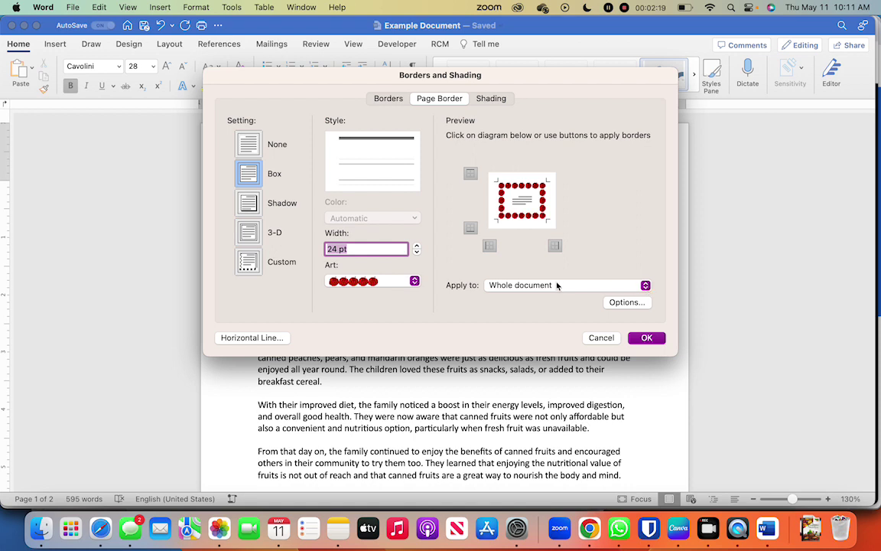
pyautogui.click(645, 286)
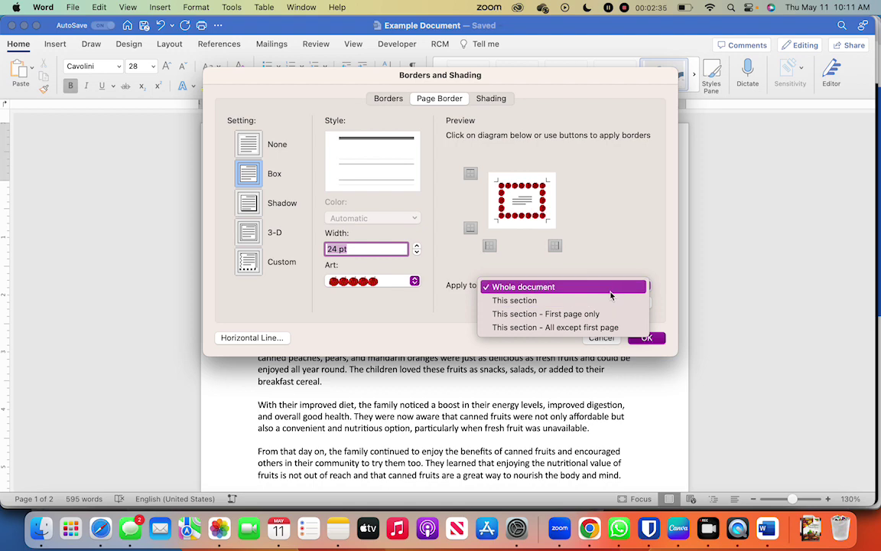
pyautogui.click(610, 289)
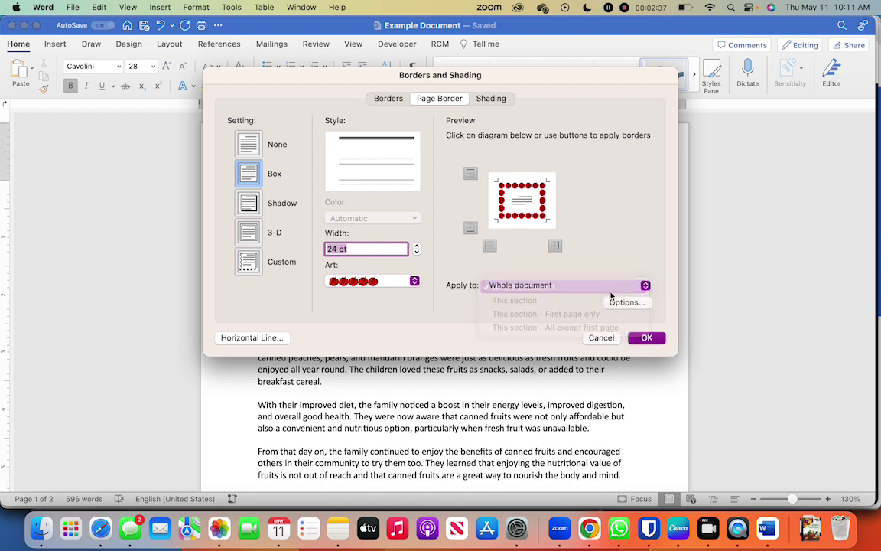
pyautogui.click(646, 337)
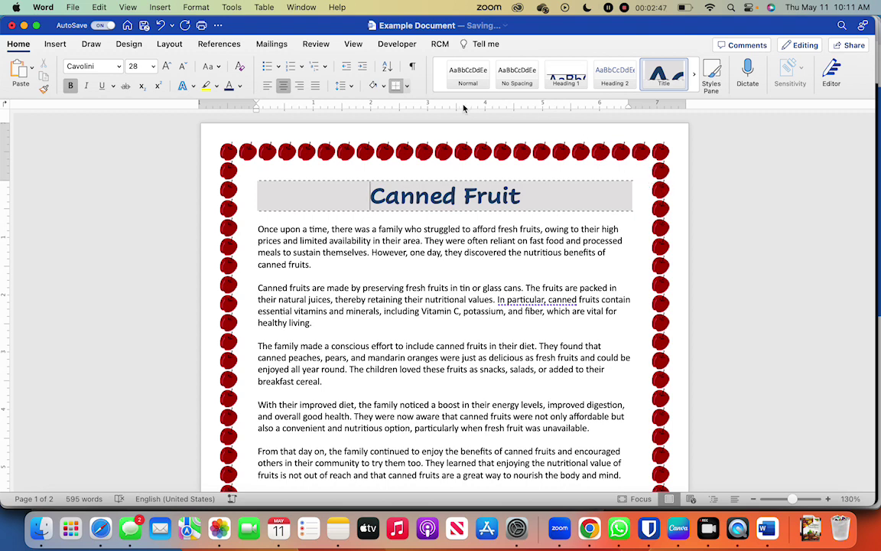
# - Return to the page border settings, look through the art choices and set the border art to none
pyautogui.click(406, 86)
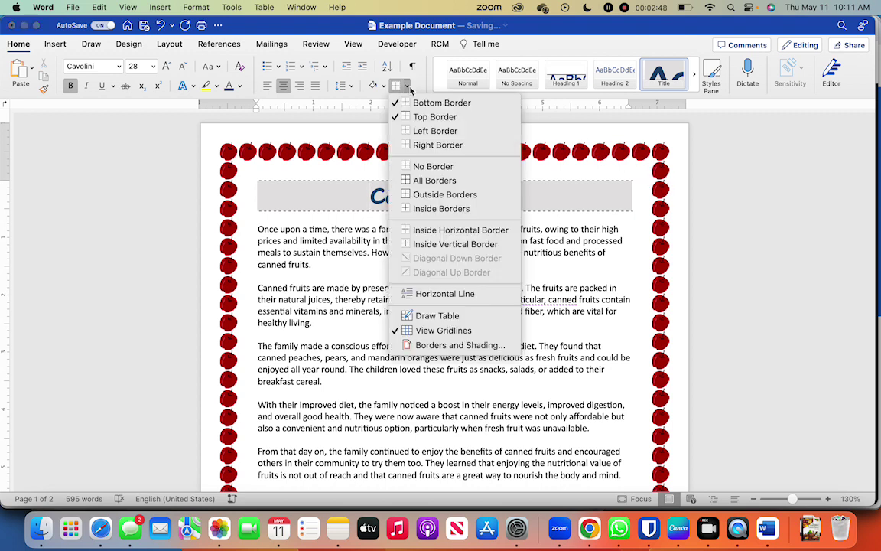
pyautogui.click(461, 345)
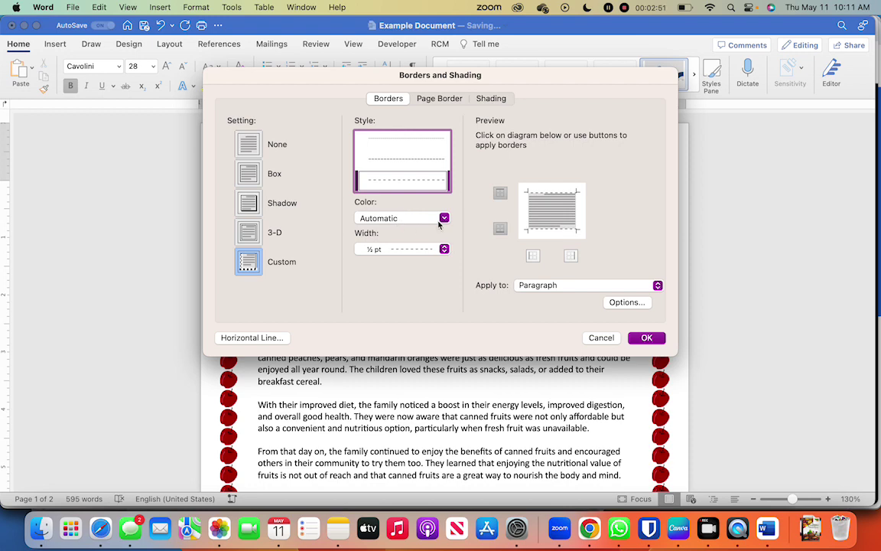
pyautogui.click(439, 98)
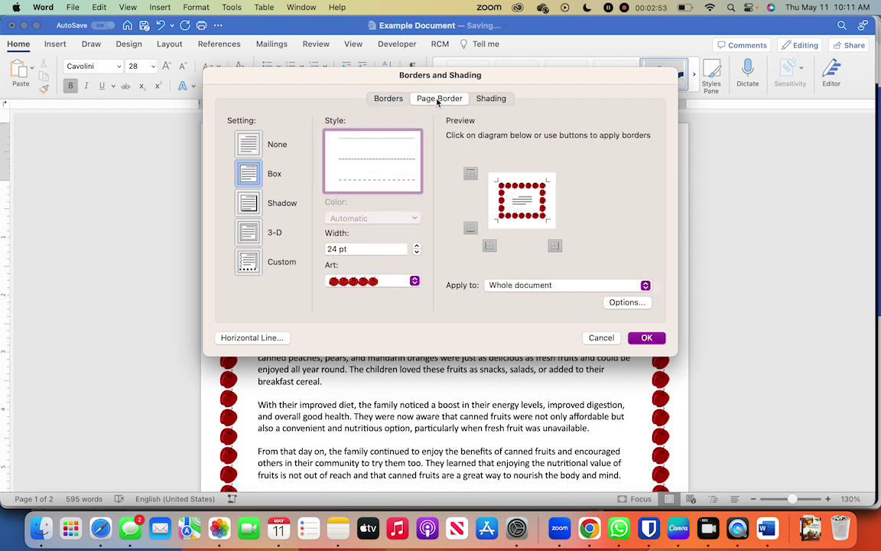
pyautogui.click(411, 280)
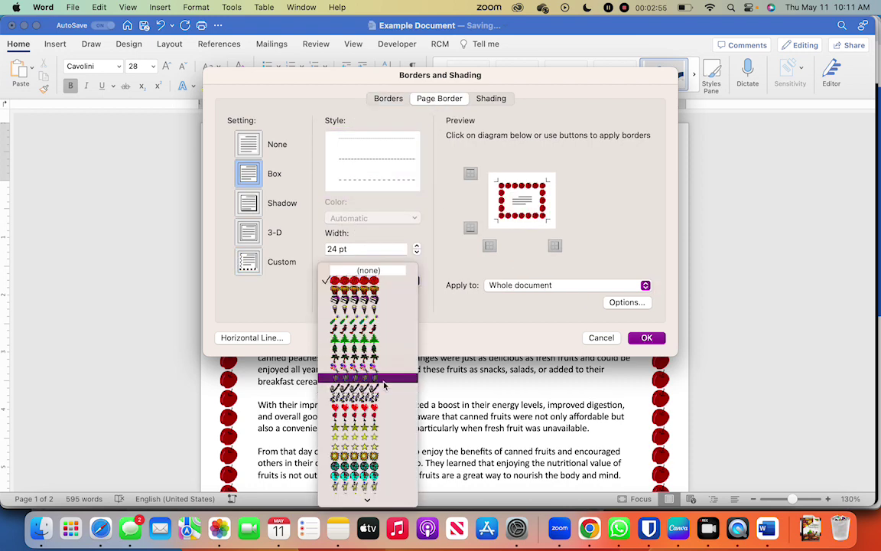
pyautogui.scroll(-10, 386, 375)
pyautogui.scroll(-8, 384, 386)
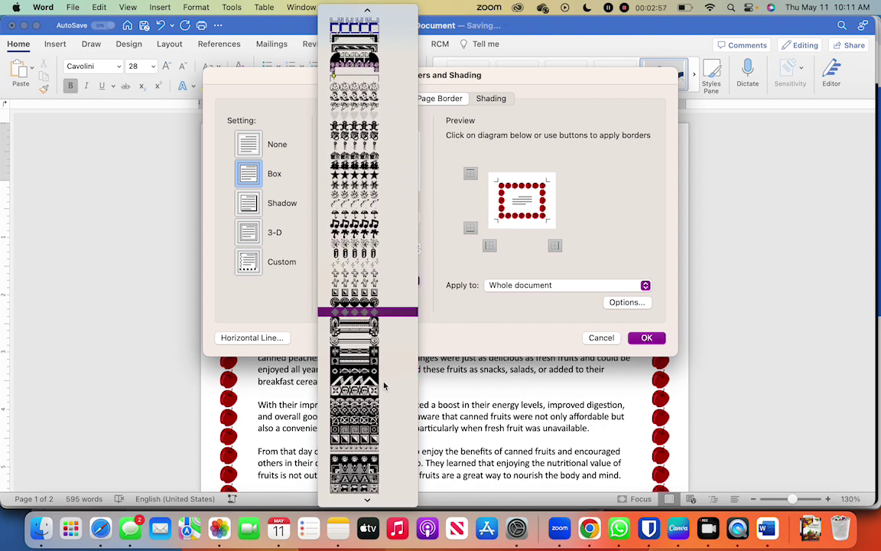
pyautogui.scroll(10, 384, 386)
pyautogui.scroll(-10, 384, 386)
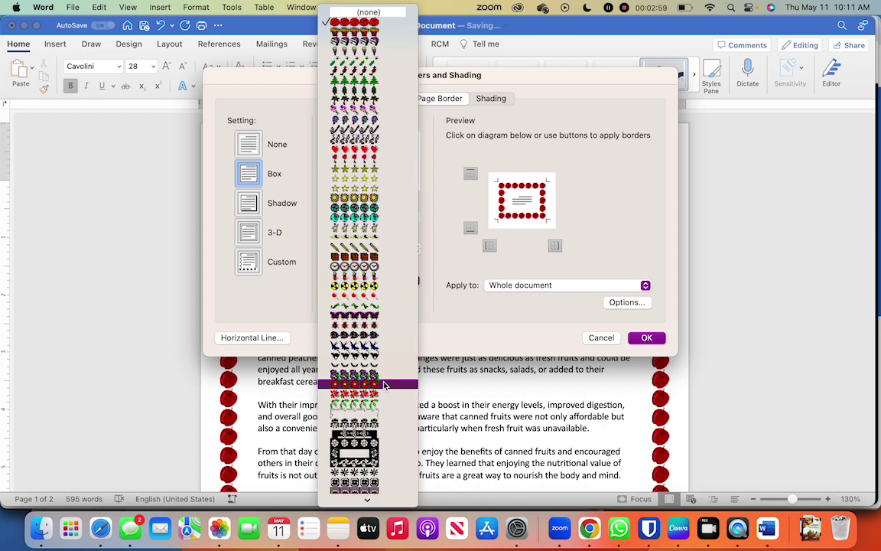
pyautogui.scroll(15, 384, 385)
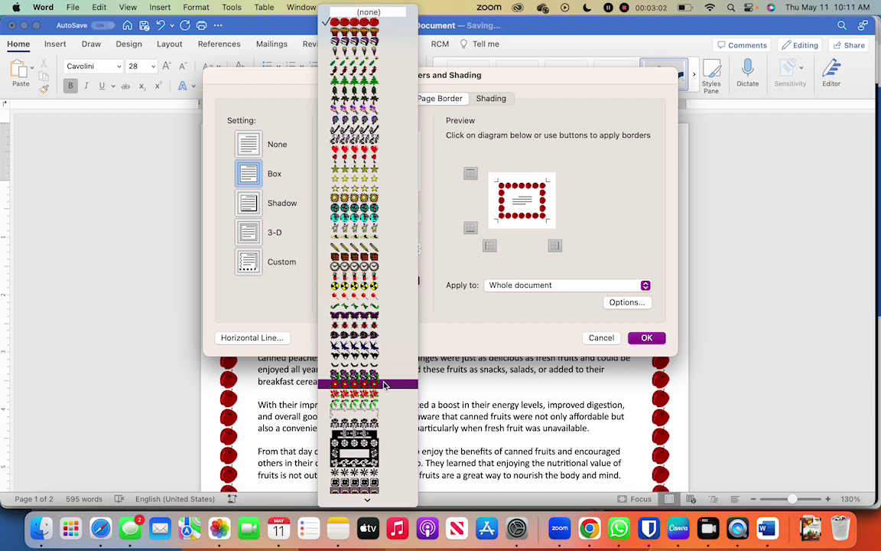
pyautogui.click(368, 12)
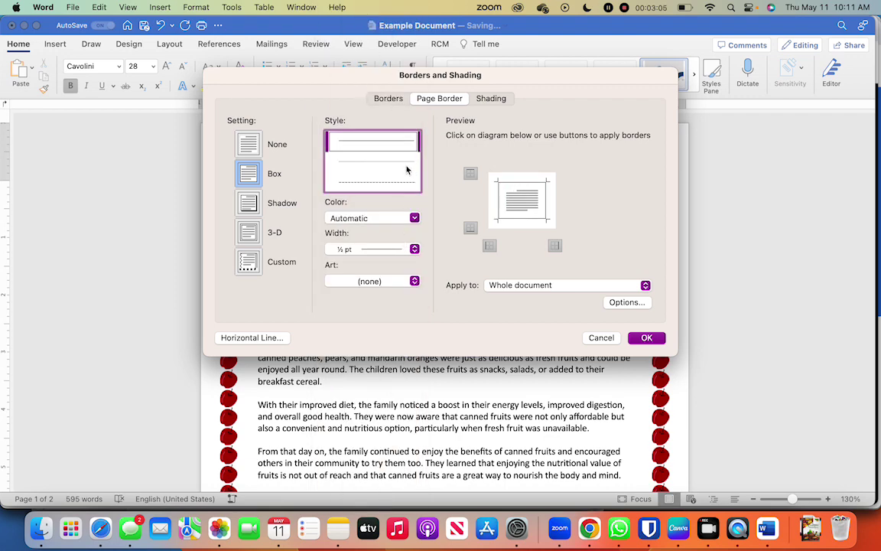
# - Choose the double-line style for the page border, set its width to 1½ pt and apply it to the whole document
pyautogui.scroll(-5, 387, 169)
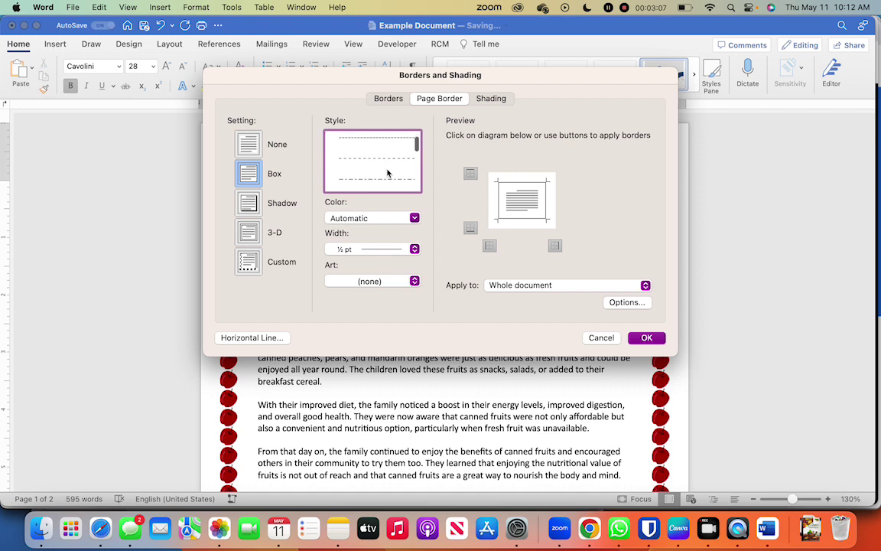
pyautogui.scroll(3, 387, 169)
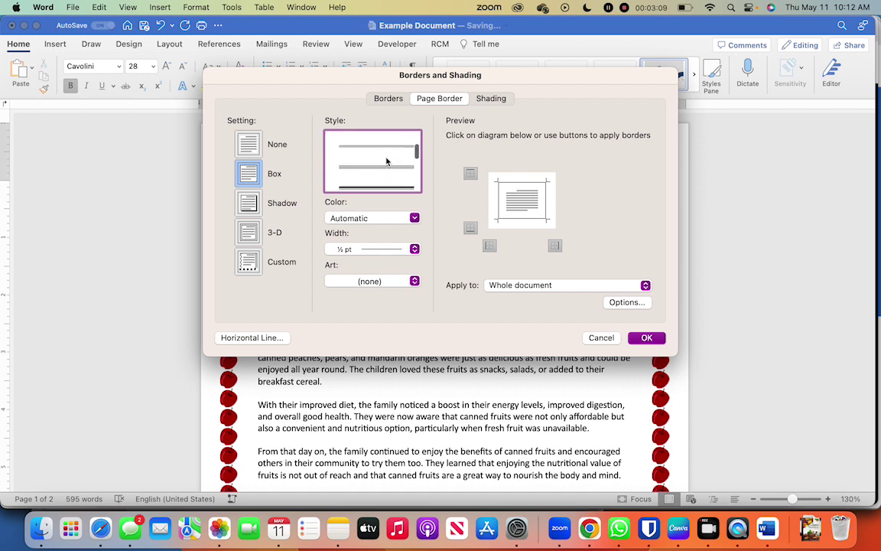
pyautogui.click(375, 179)
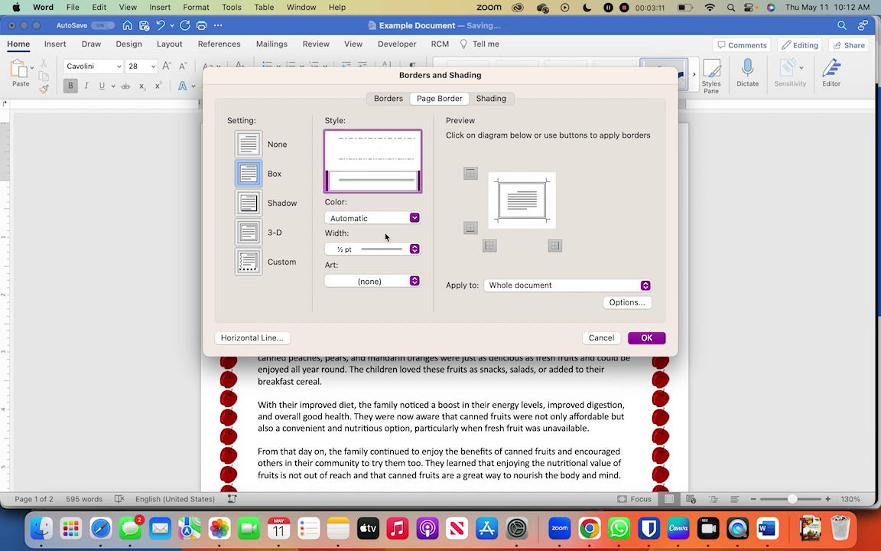
pyautogui.click(402, 249)
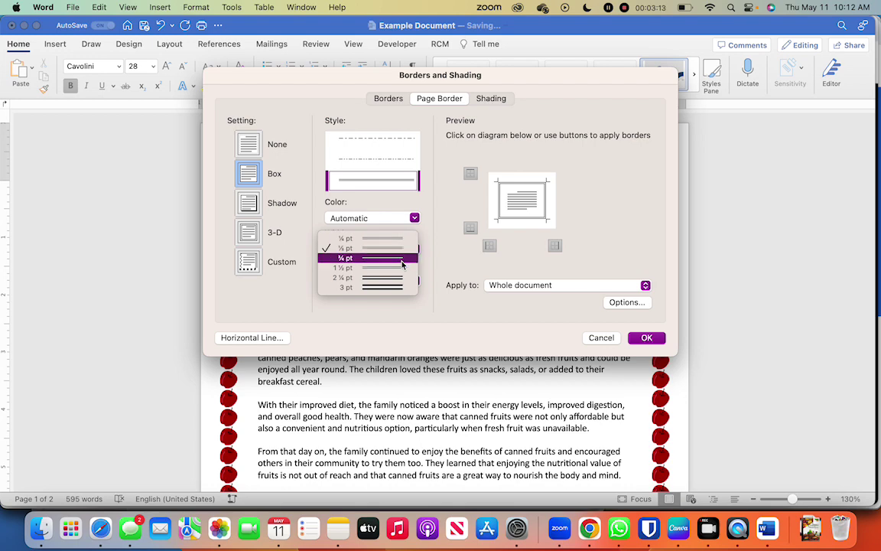
pyautogui.click(402, 268)
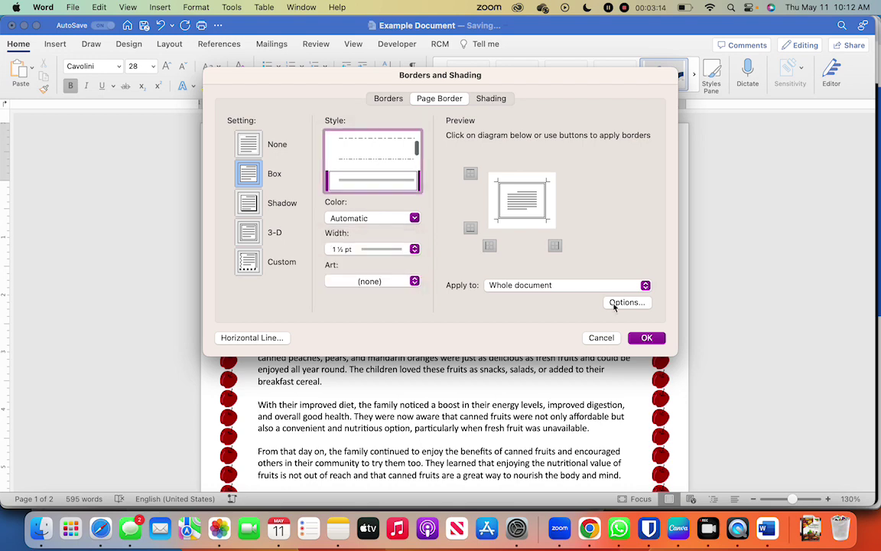
pyautogui.click(654, 340)
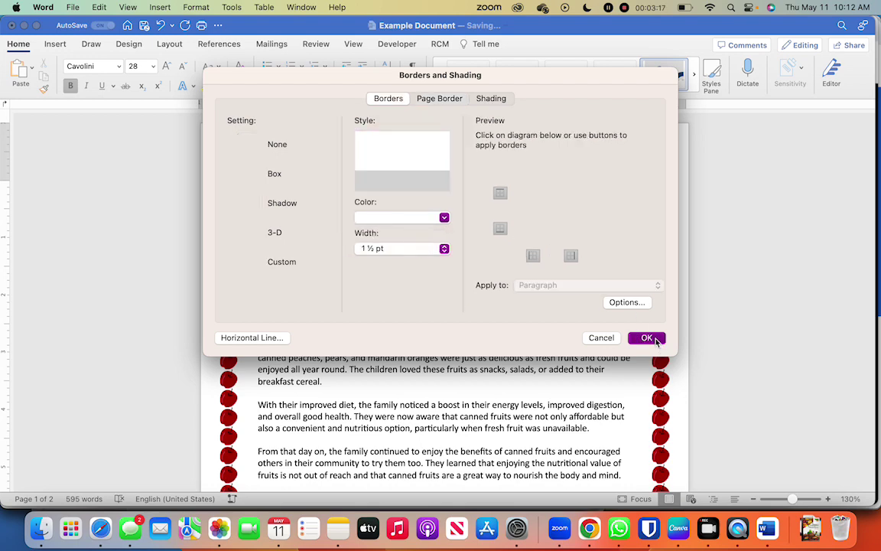